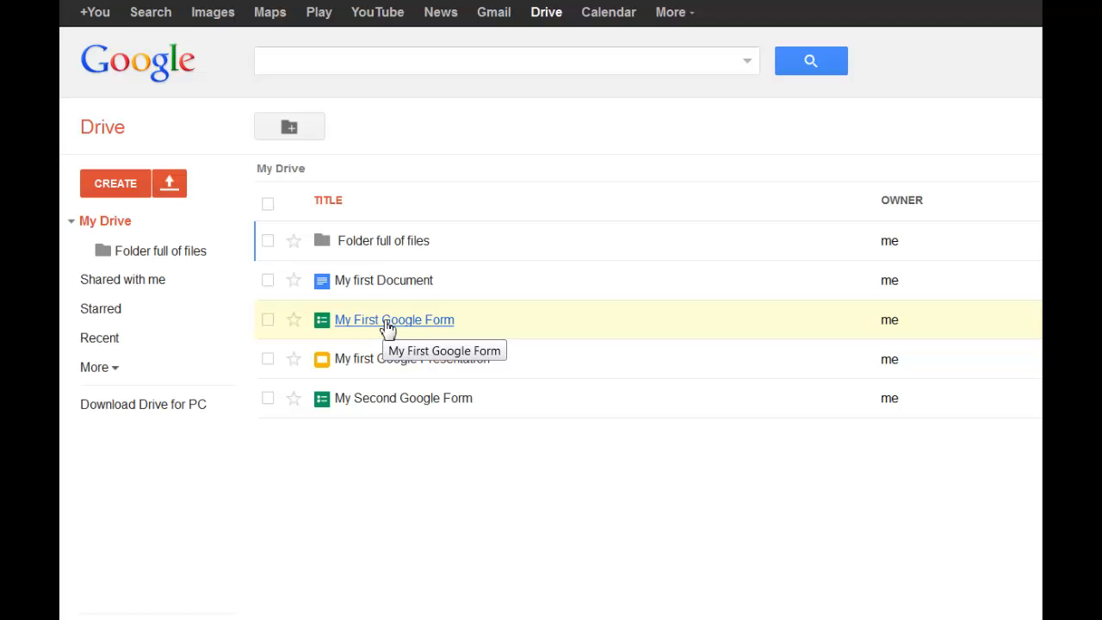
Open My First Google Form and title its untitled question "1. How many days off would you like this week?".
left_click(387, 320)
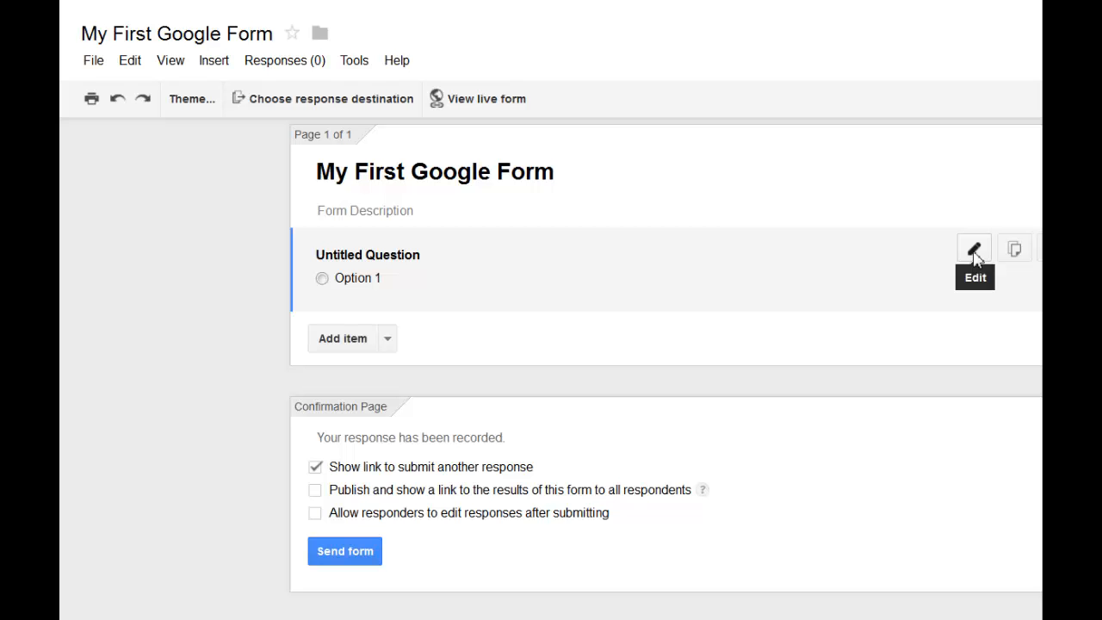
left_click(974, 251)
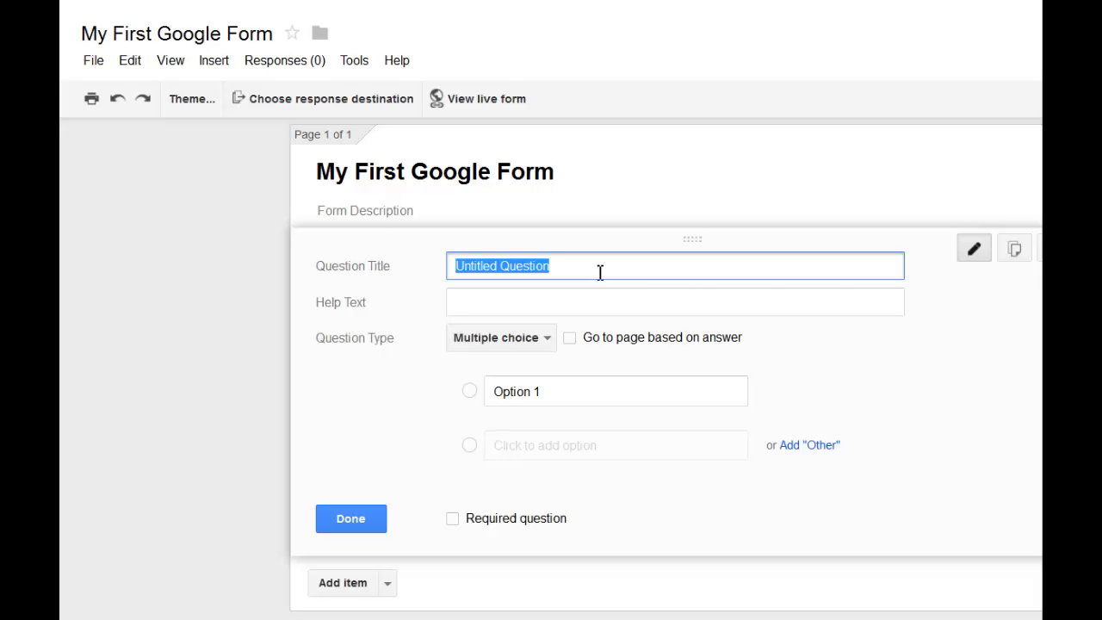
type("How m")
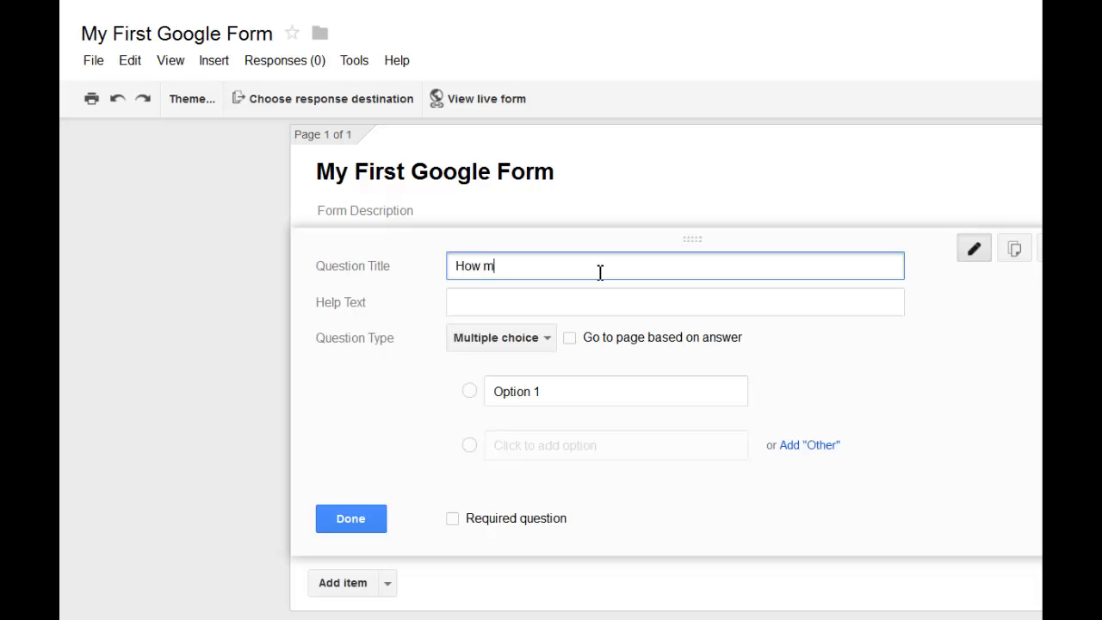
type("any days off would you like ")
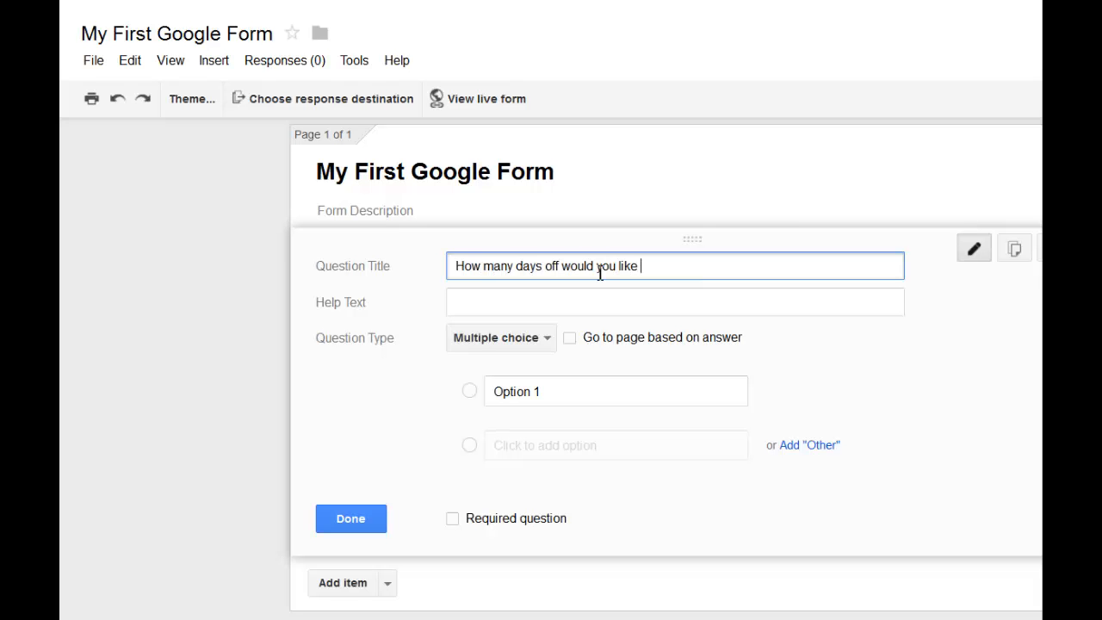
type("this week?")
left_click(453, 266)
type("1.")
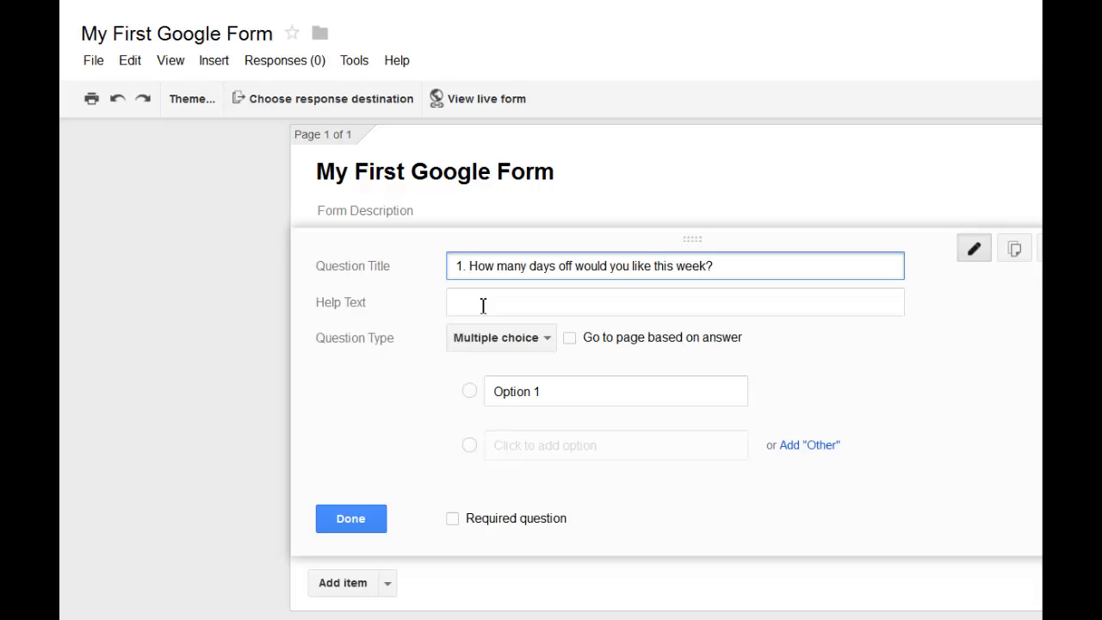
Choose Multiple choice as the question type and enter 0 and 2 as the first two answer options.
left_click(549, 345)
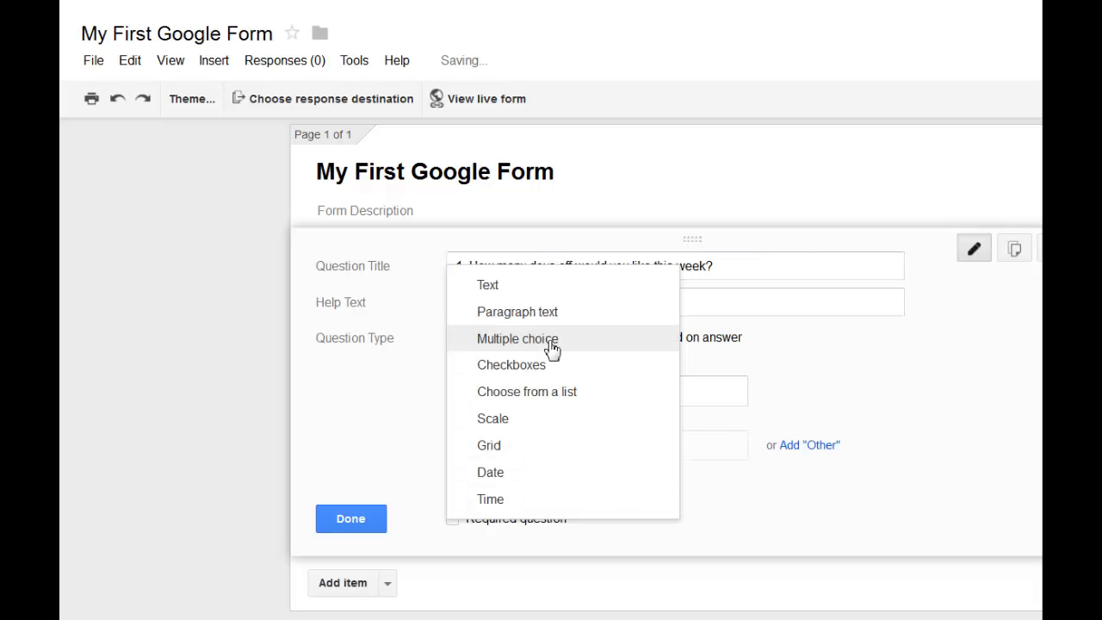
left_click(551, 344)
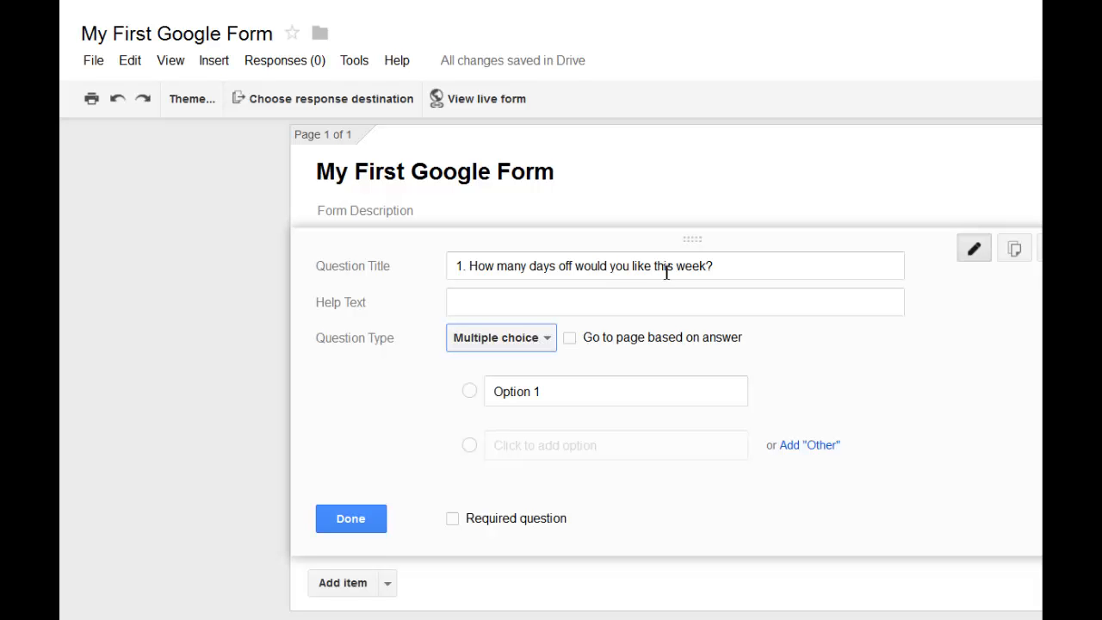
left_click(553, 393)
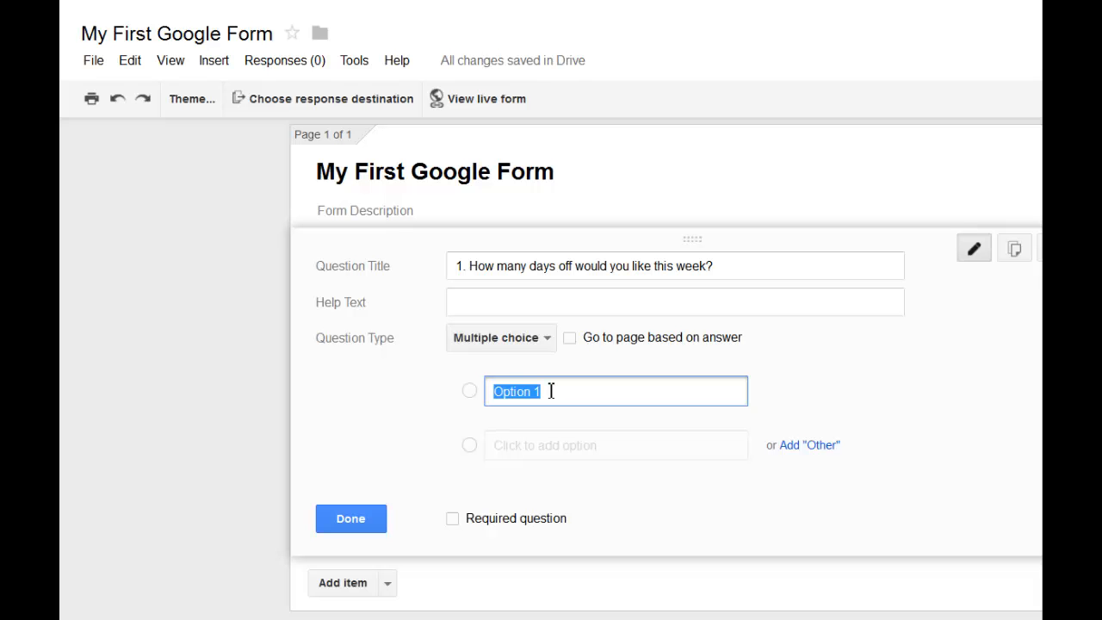
type("0")
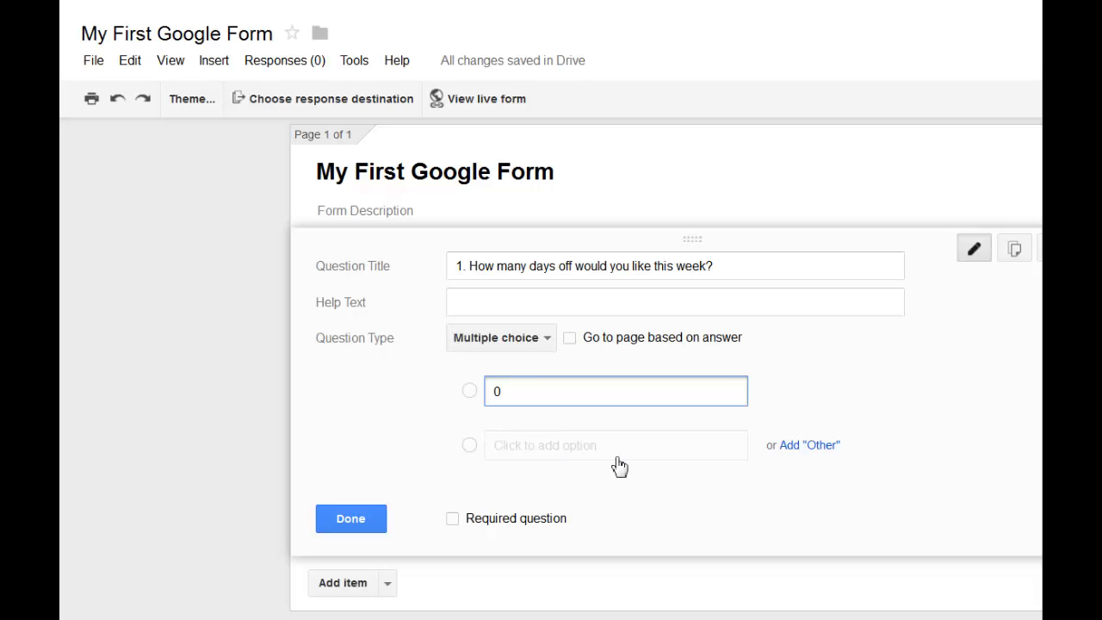
left_click(559, 446)
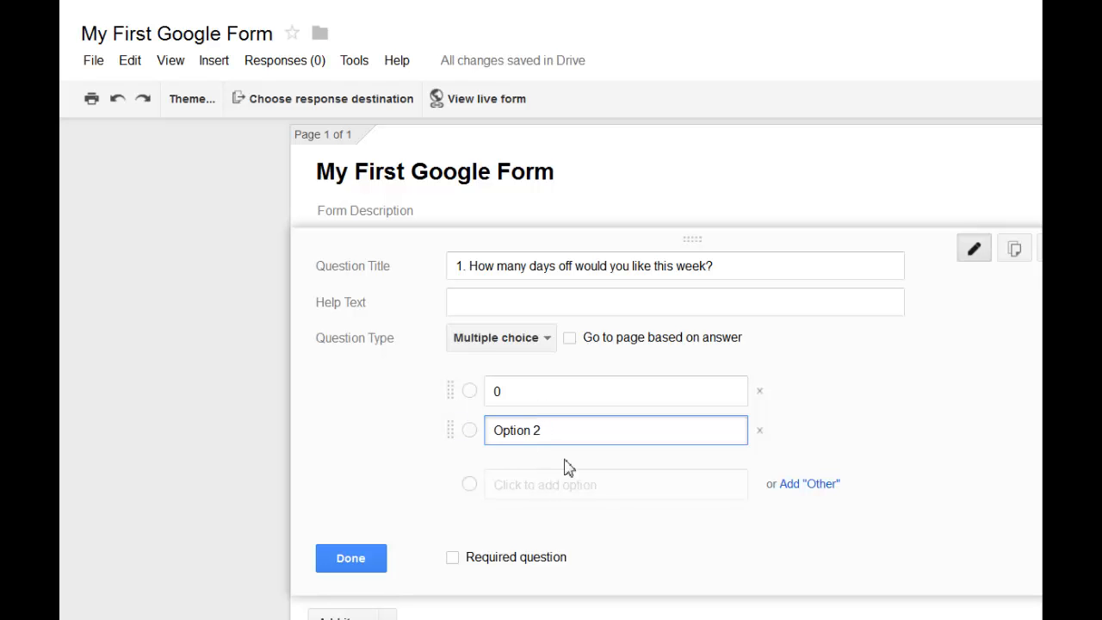
left_click_drag(550, 430, 487, 430)
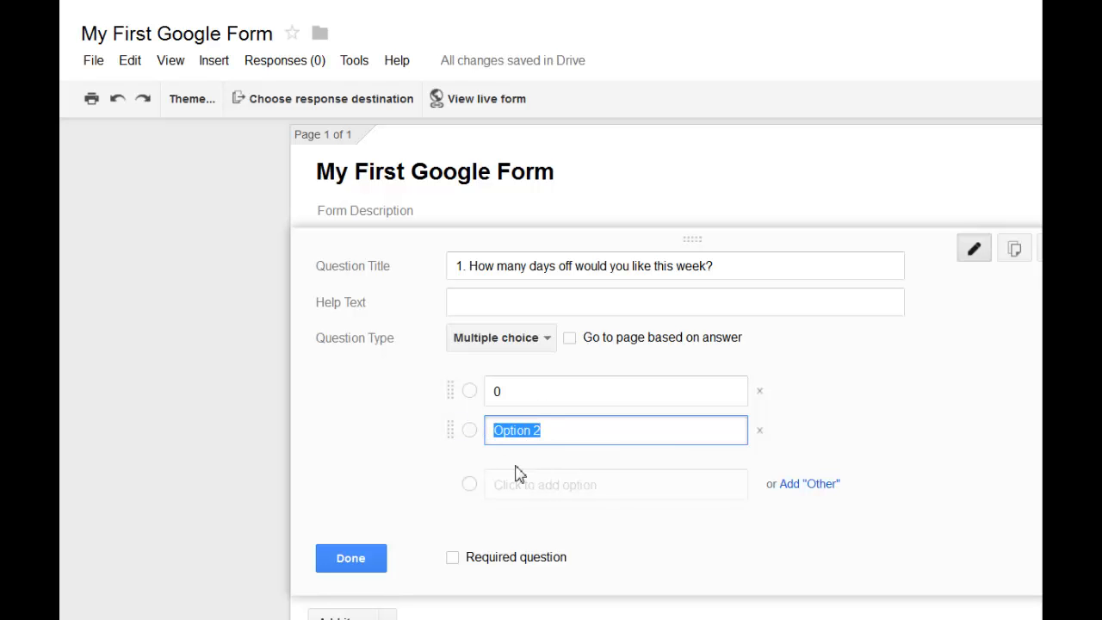
type("2")
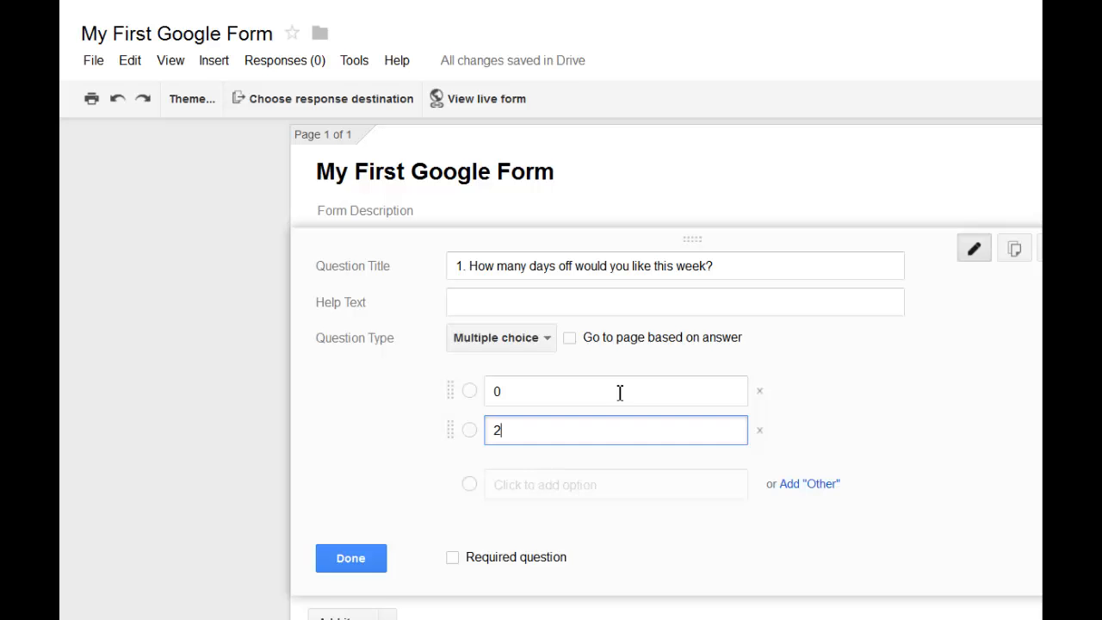
Add 5 and 7 as the third and fourth answer options of the days-off question.
left_click(560, 484)
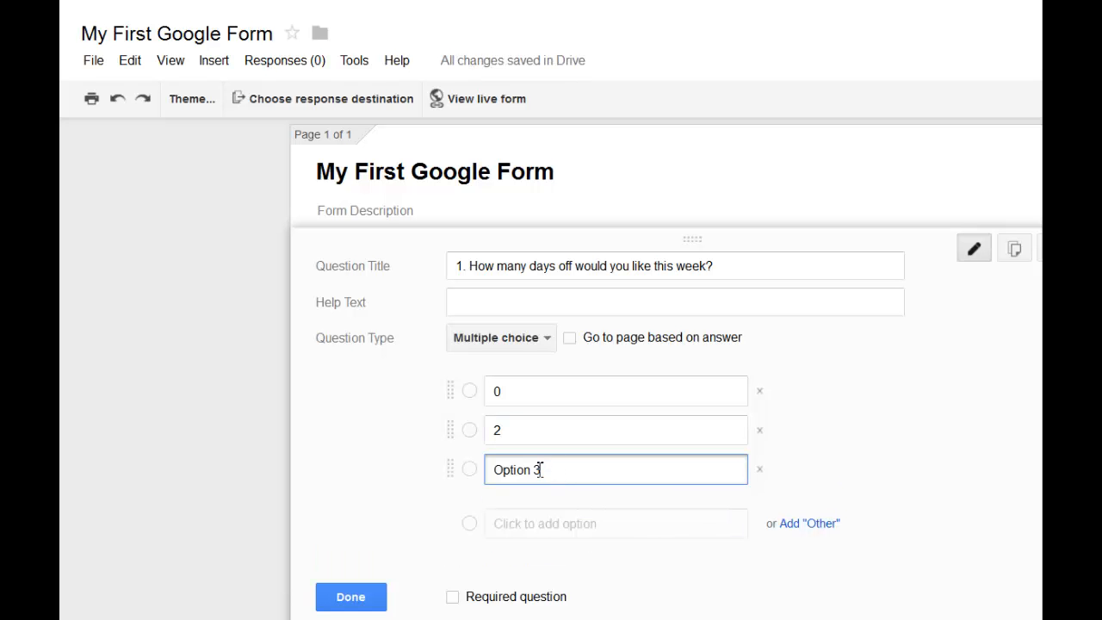
left_click_drag(538, 469, 483, 473)
type("5")
left_click(534, 525)
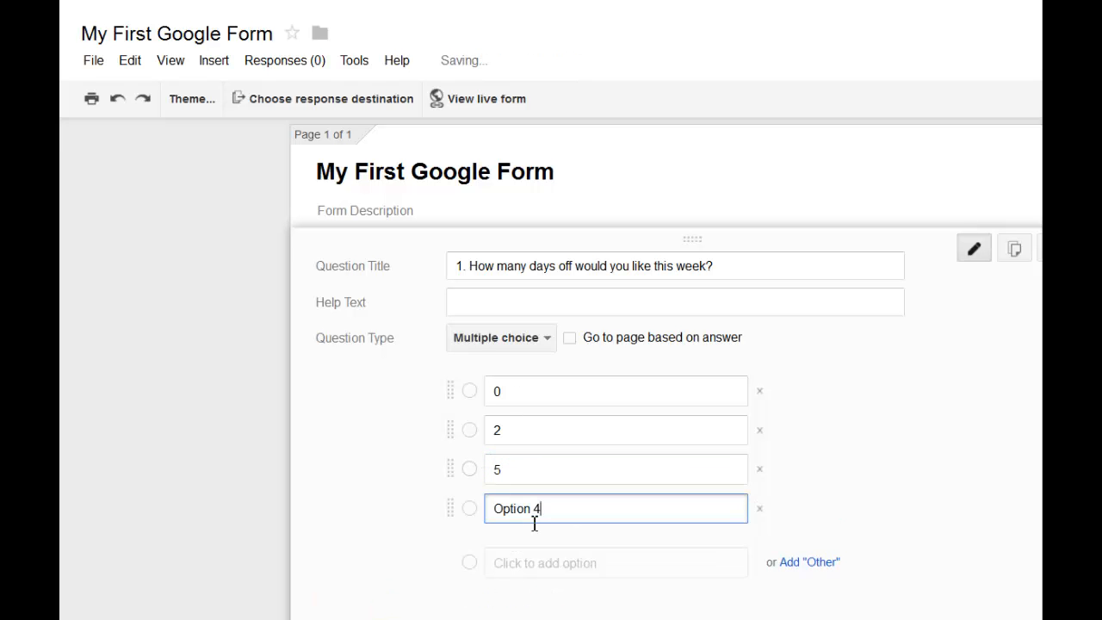
triple_click(553, 511)
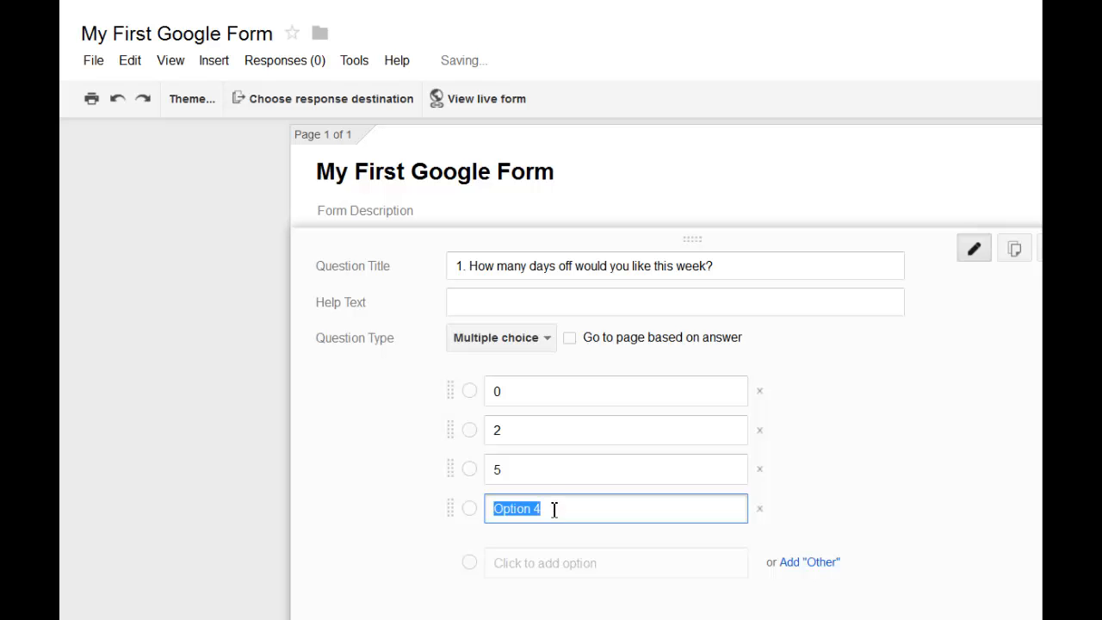
type("7")
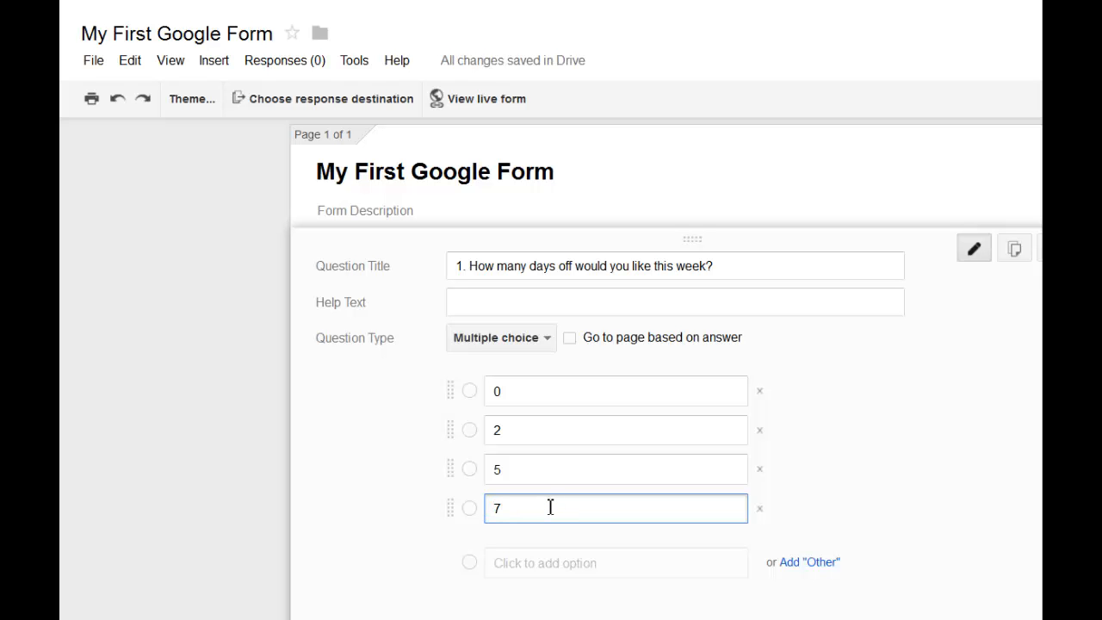
Mark the days-off question as required, make it optional again, and finish editing it.
scroll(885, 428, "down", 1)
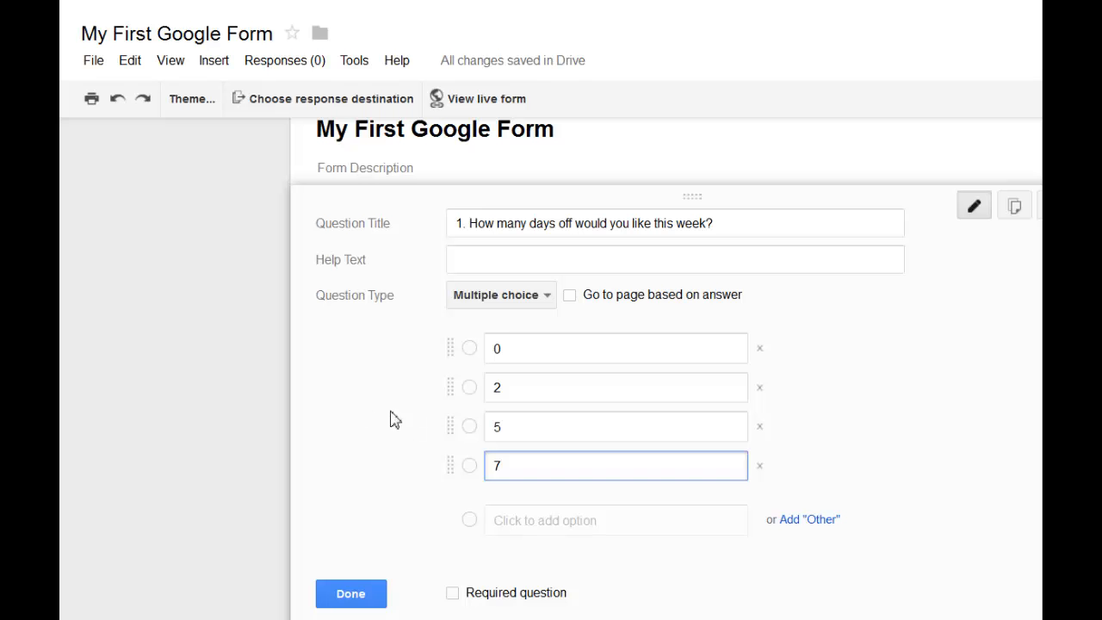
left_click(453, 594)
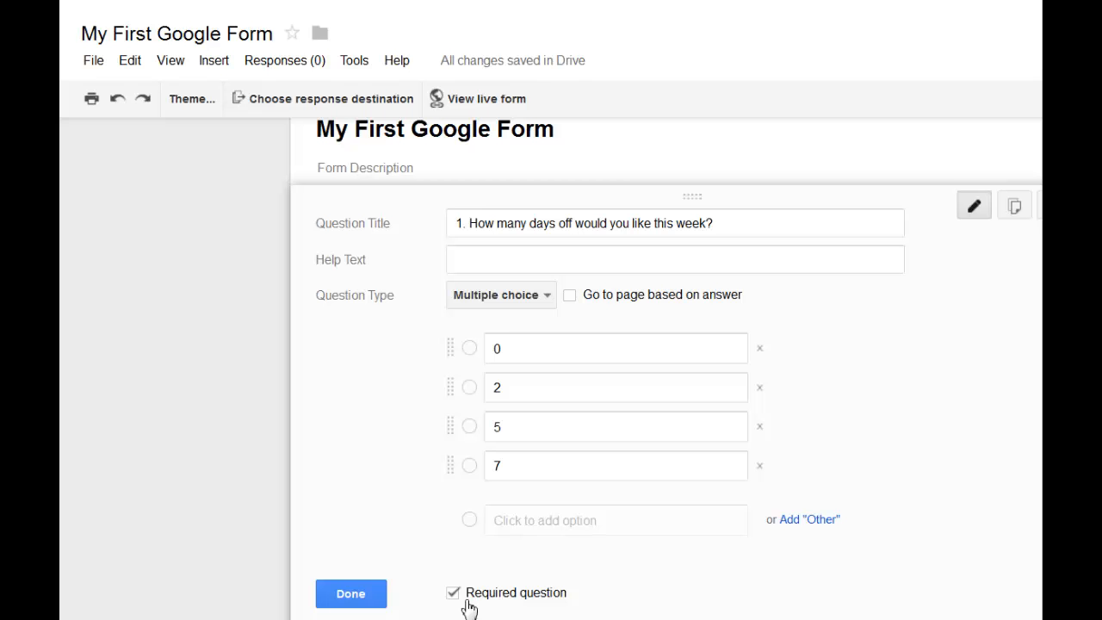
left_click(453, 593)
left_click(351, 594)
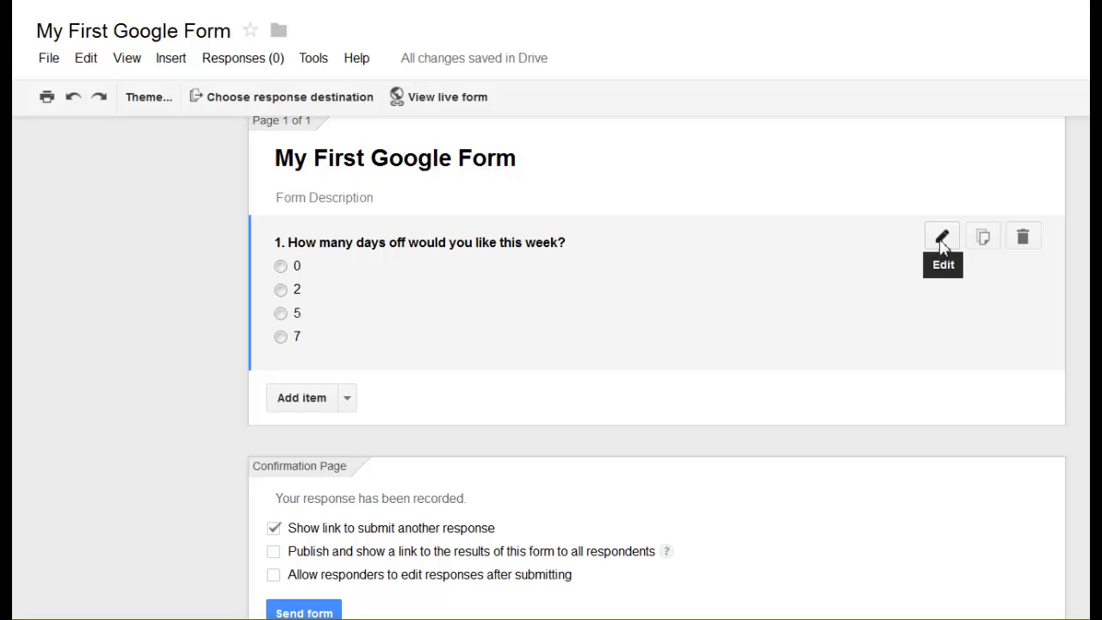
left_click(942, 241)
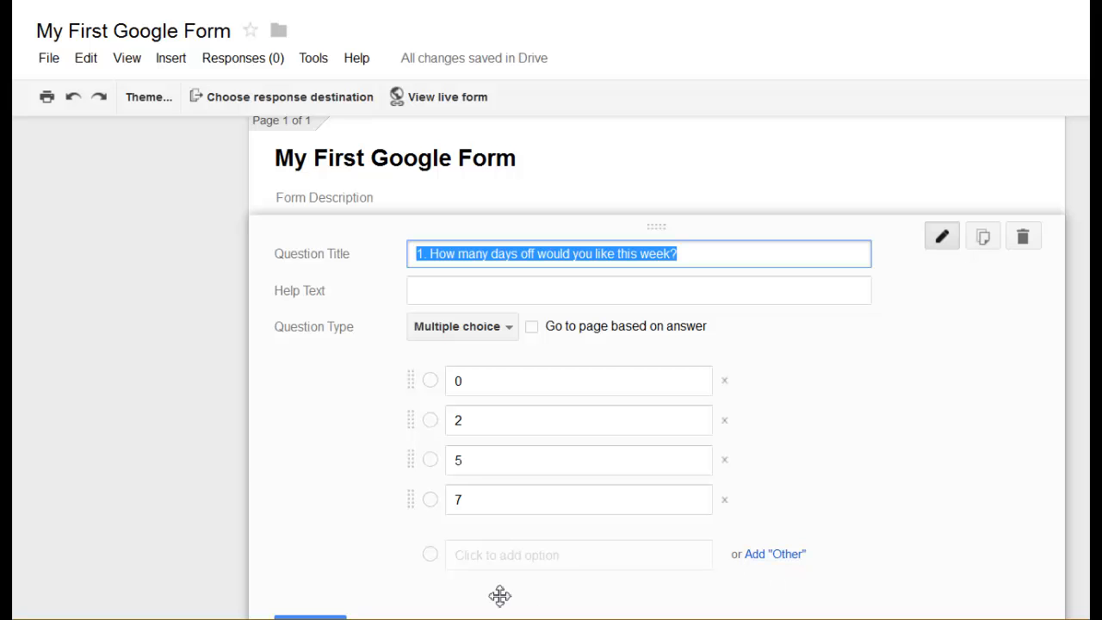
left_click(311, 617)
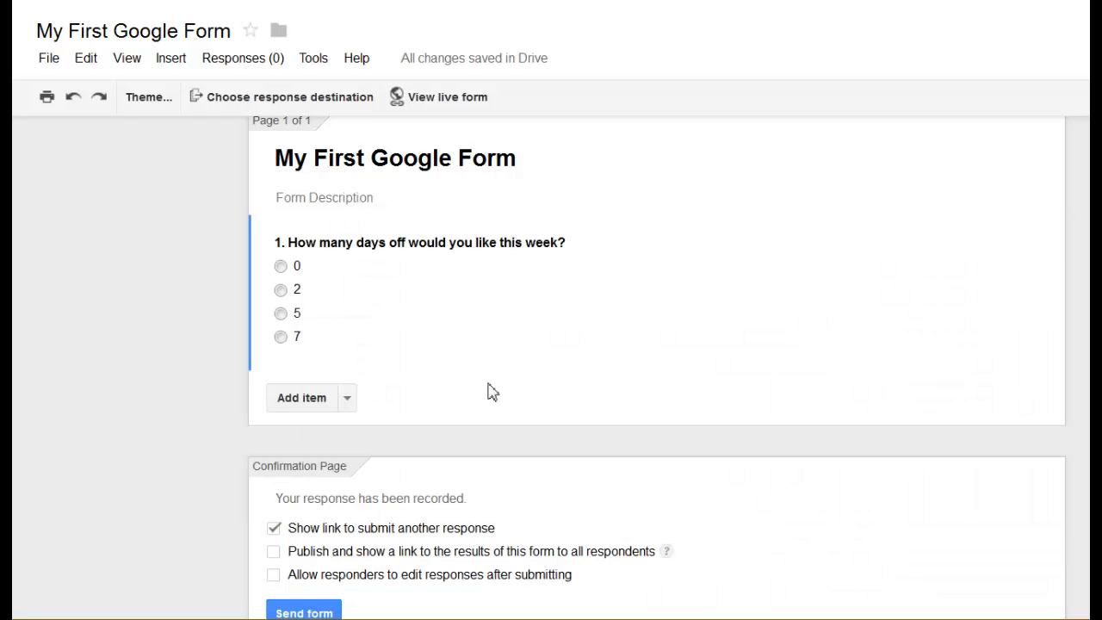
Add an "Other" answer option to the days-off question and finish editing it.
mouse_move(339, 249)
left_click(941, 240)
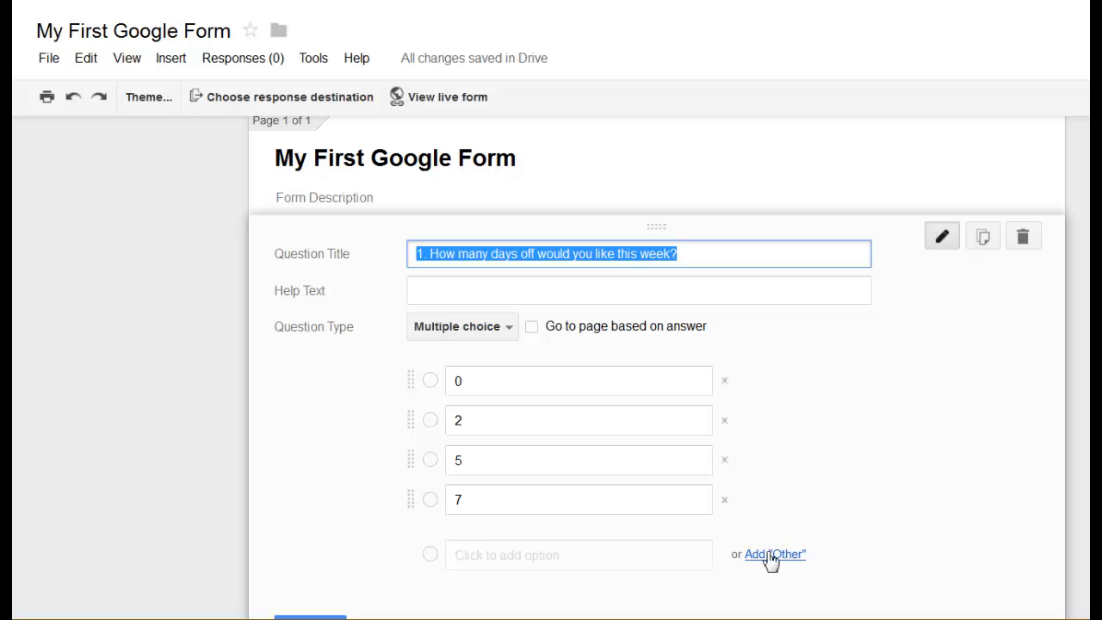
left_click(772, 555)
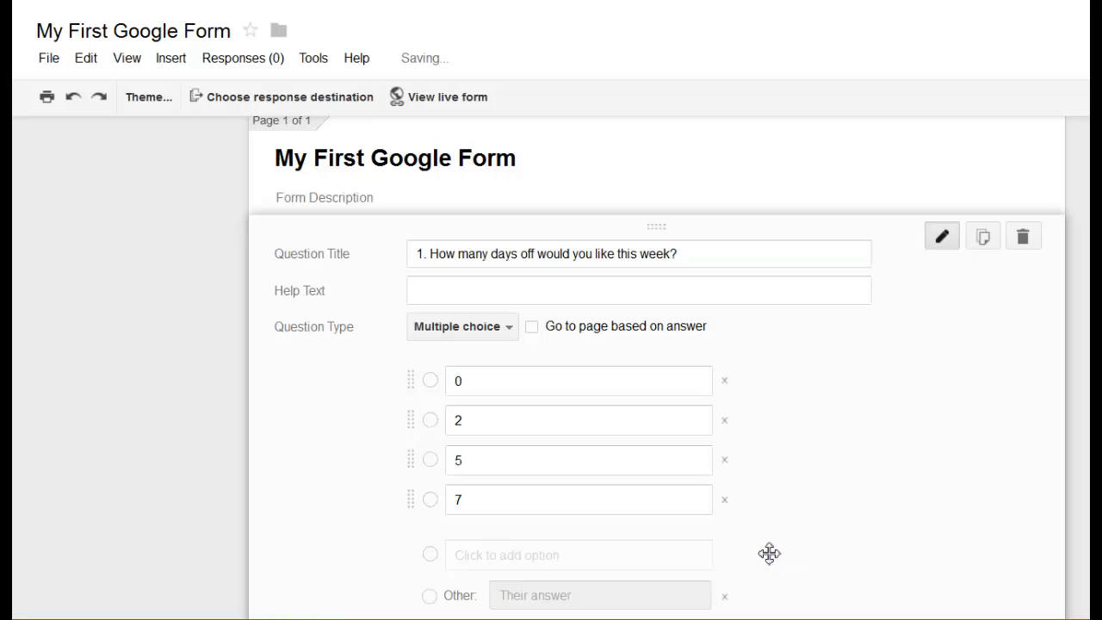
scroll(808, 523, "down", 1)
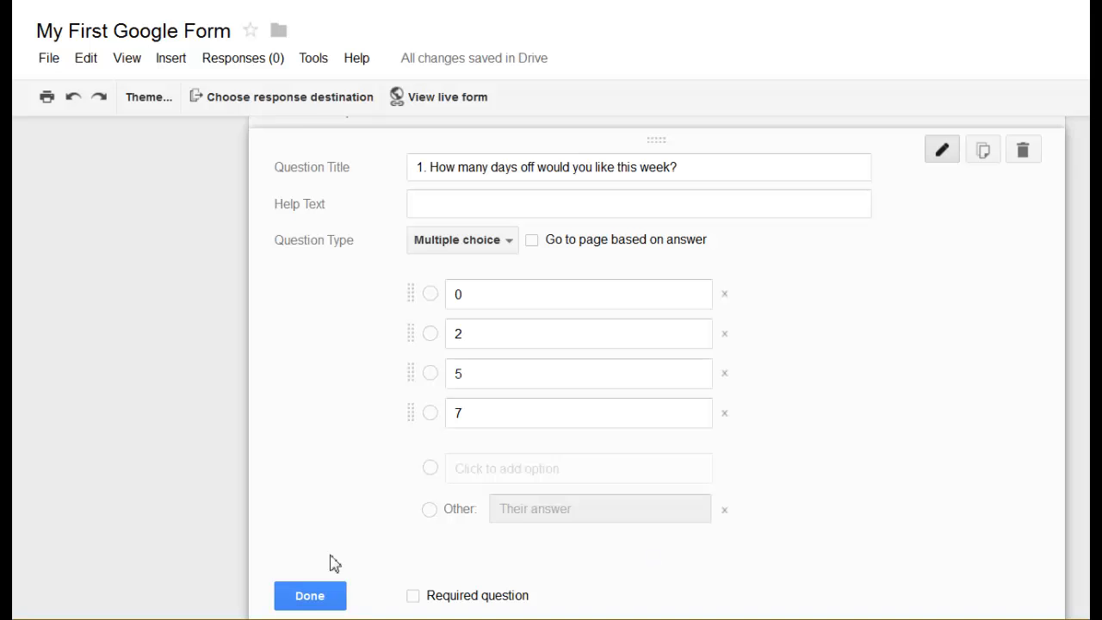
left_click(308, 600)
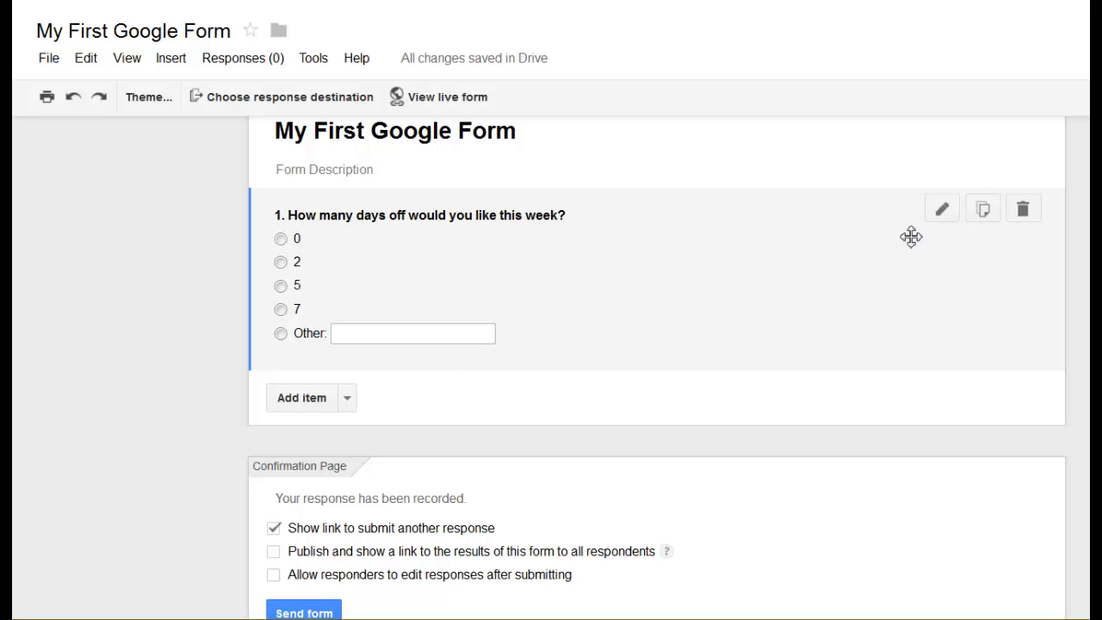
Remove the 0 option from the days-off question and reorder the remaining numbered options to 7, 5, 2.
left_click(943, 215)
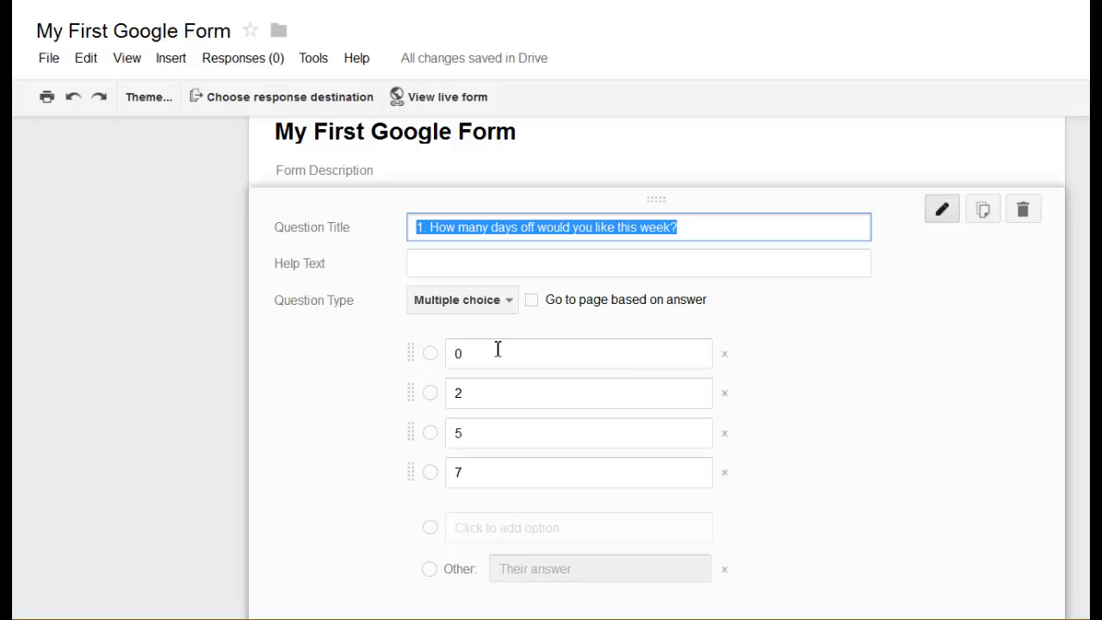
left_click(724, 354)
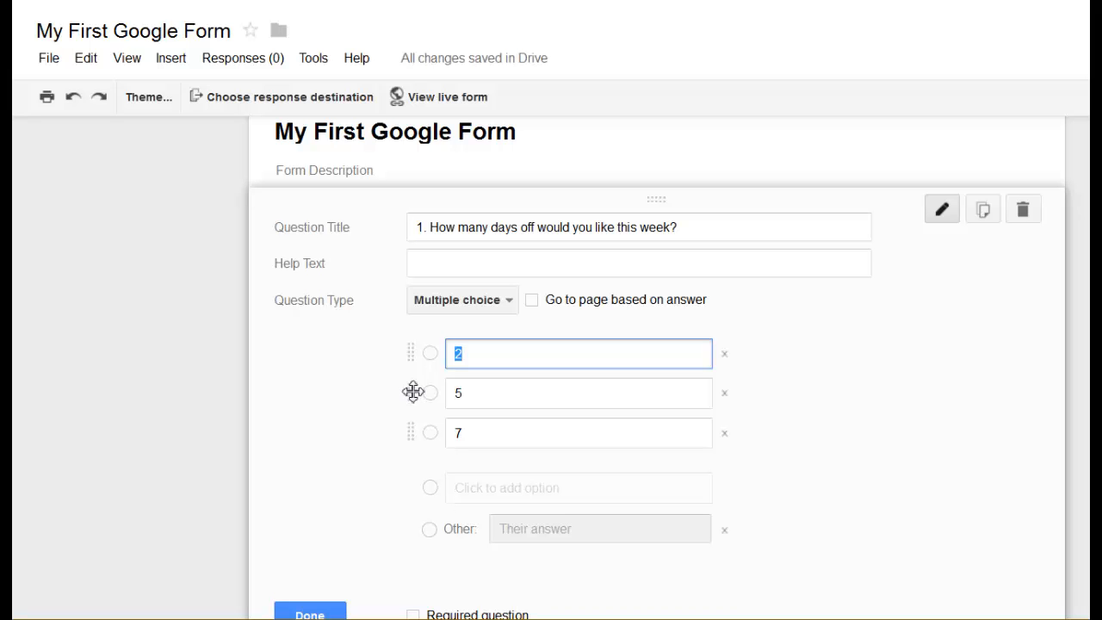
left_click_drag(411, 398, 330, 491)
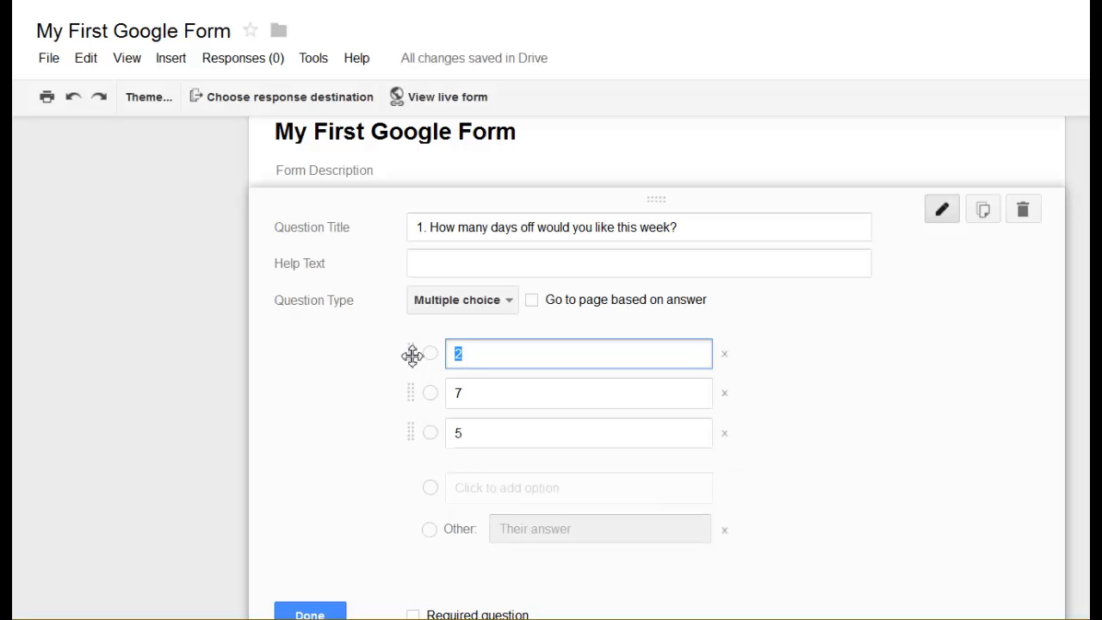
left_click_drag(412, 355, 432, 529)
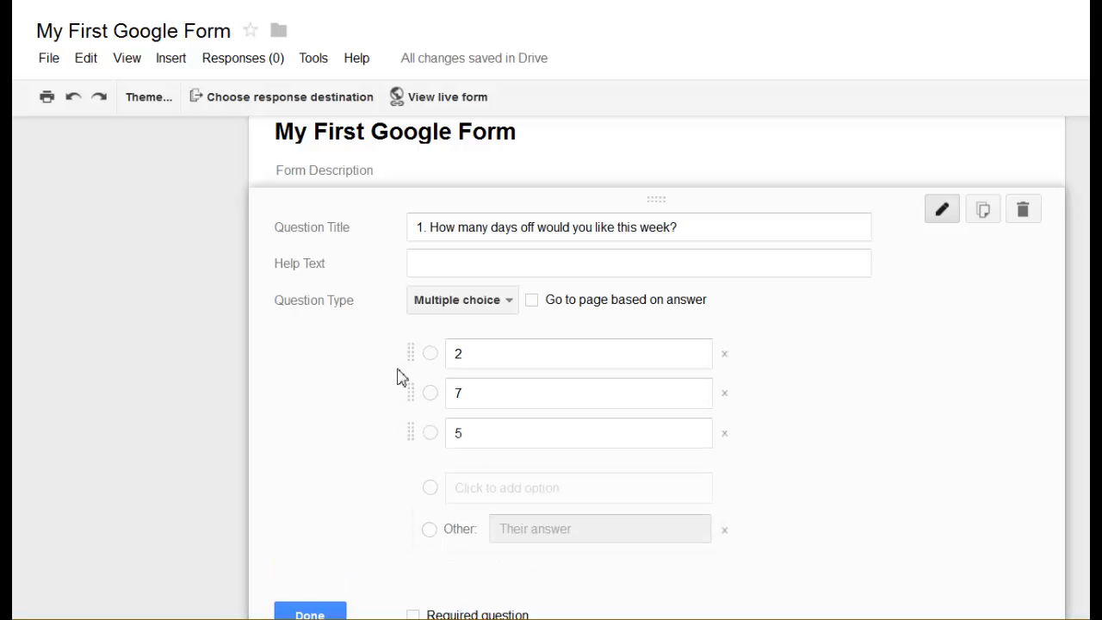
left_click_drag(412, 353, 411, 449)
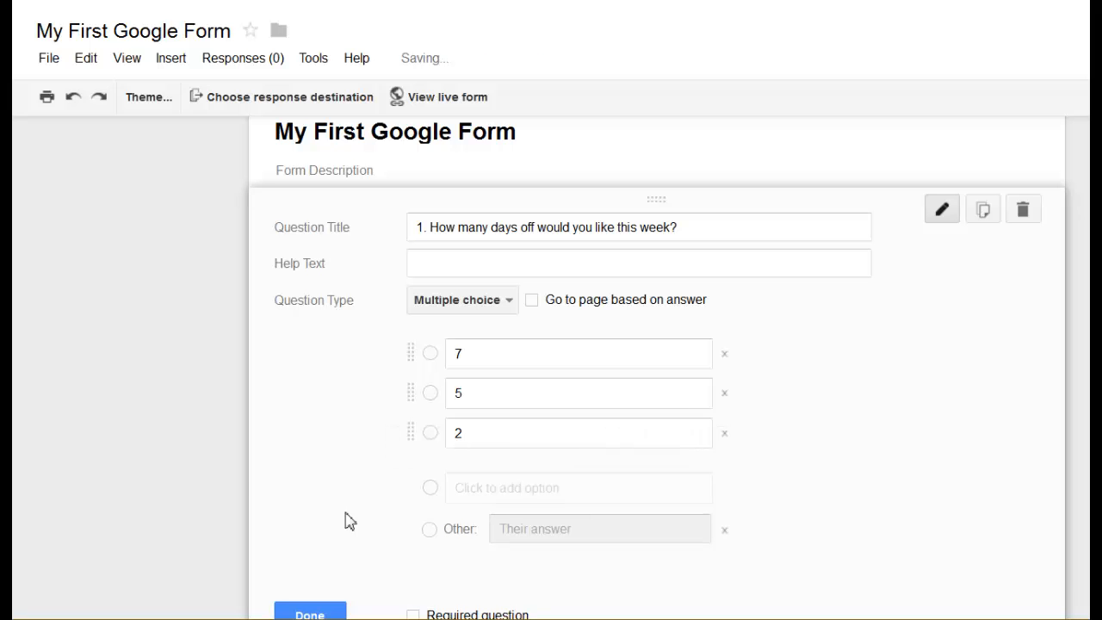
left_click(309, 612)
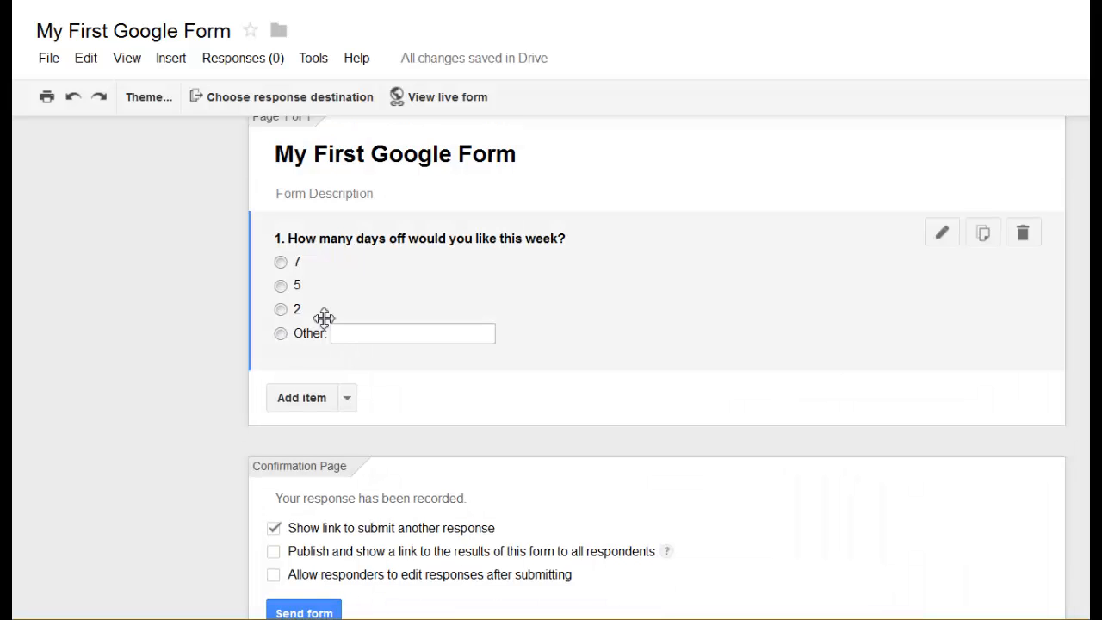